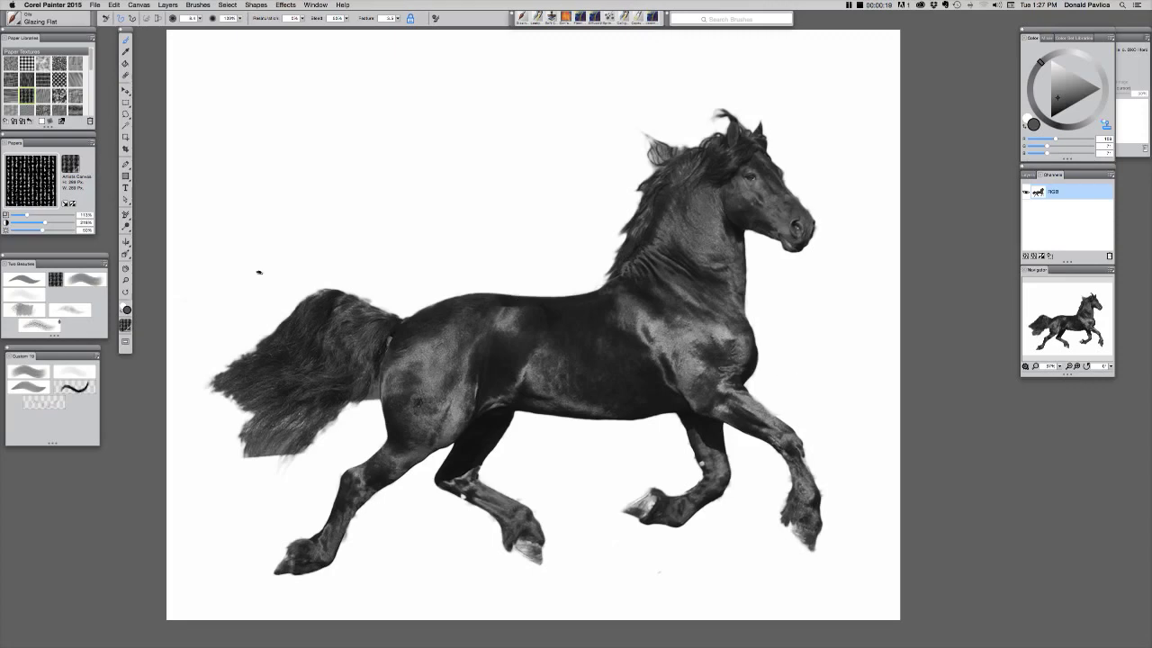
# Use File > Clone to duplicate the horse photo as a new document.
pyautogui.click(95, 6)
pyautogui.click(94, 5)
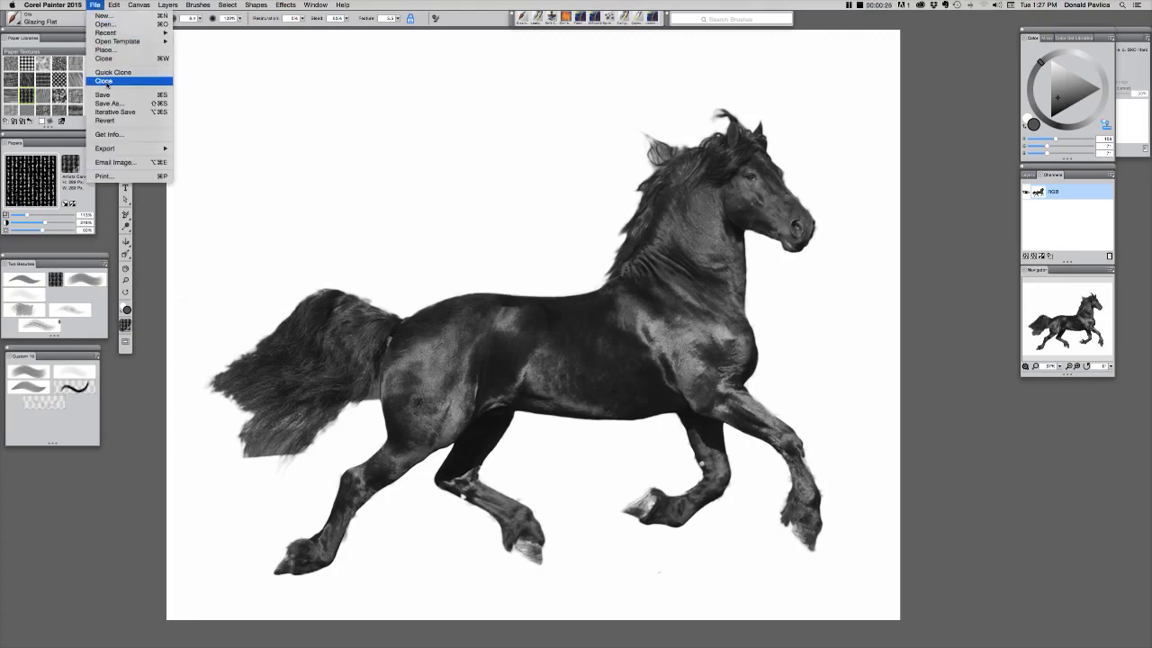
pyautogui.click(104, 81)
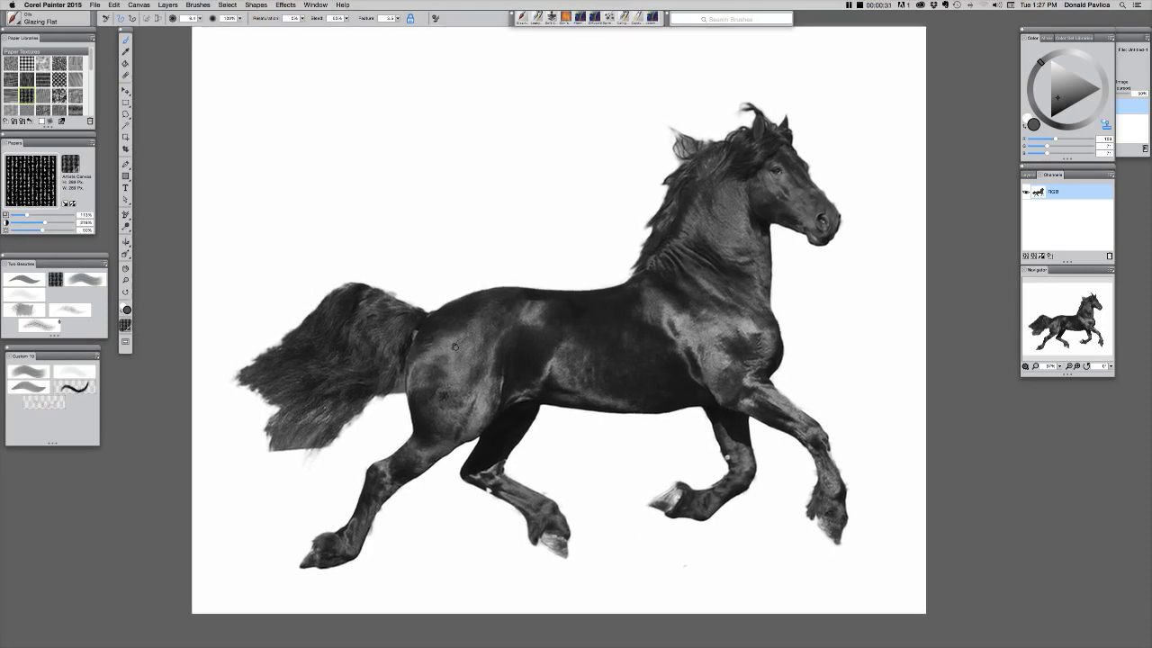
# Pan and zoom the clone to bring the horse's head and mane into view.
pyautogui.moveTo(456, 345); pyautogui.dragTo(401, 350)
pyautogui.hscroll(5, 401, 351)
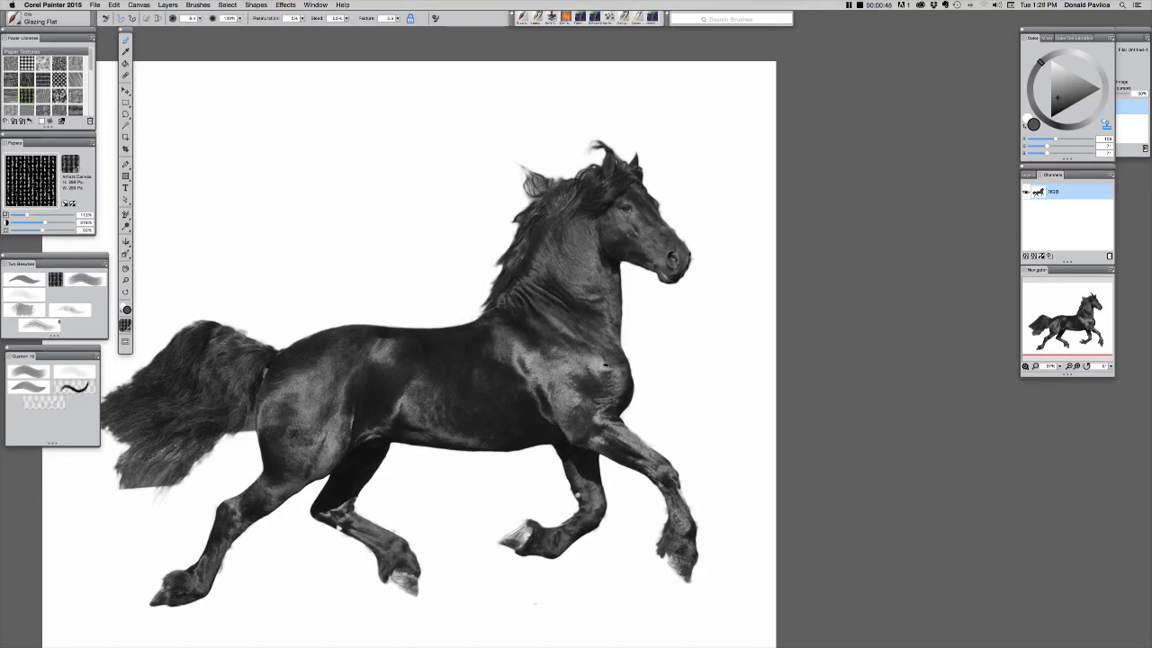
pyautogui.scroll(-2, 606, 359)
pyautogui.scroll(5, 603, 362)
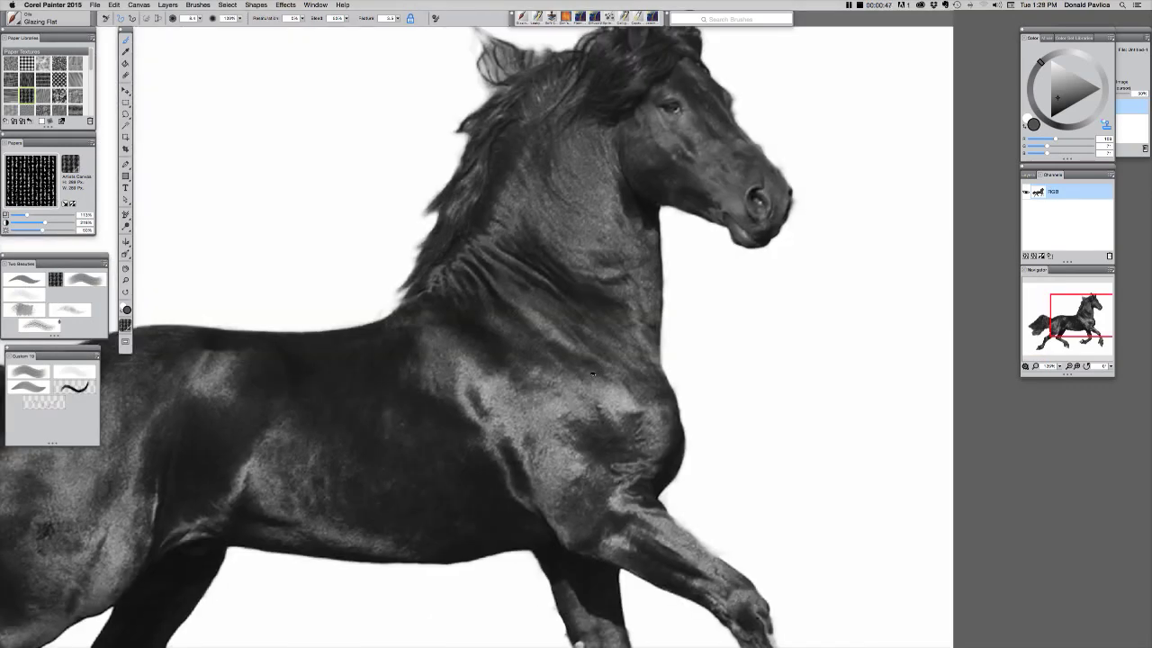
pyautogui.scroll(3, 553, 328)
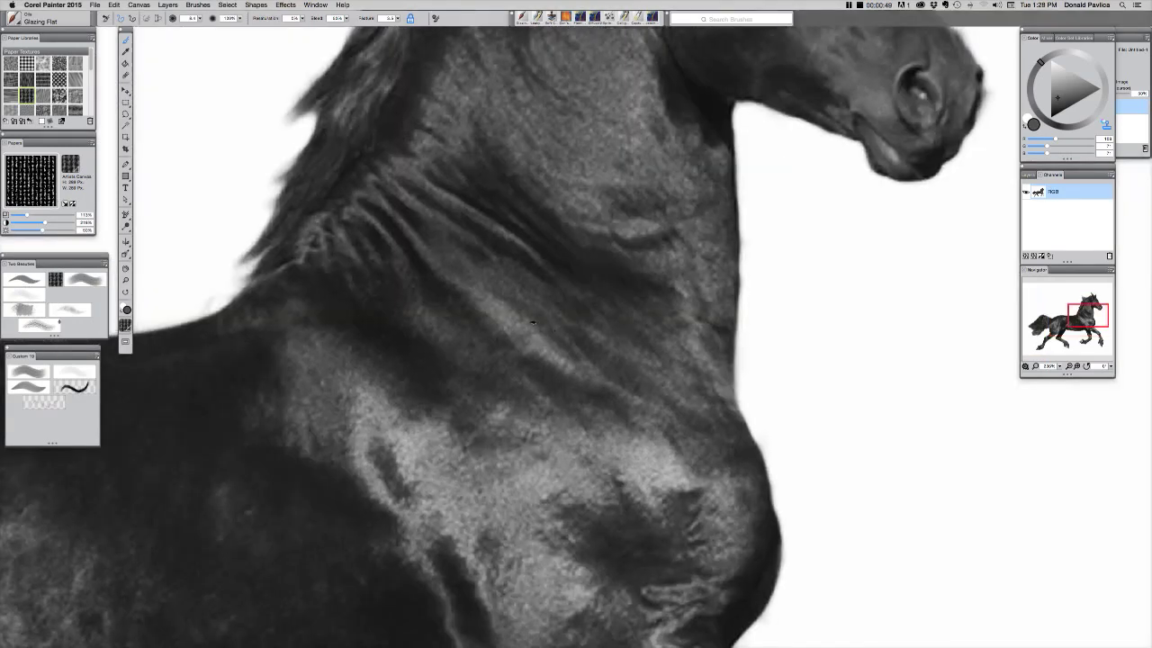
pyautogui.moveTo(381, 274); pyautogui.dragTo(381, 592)
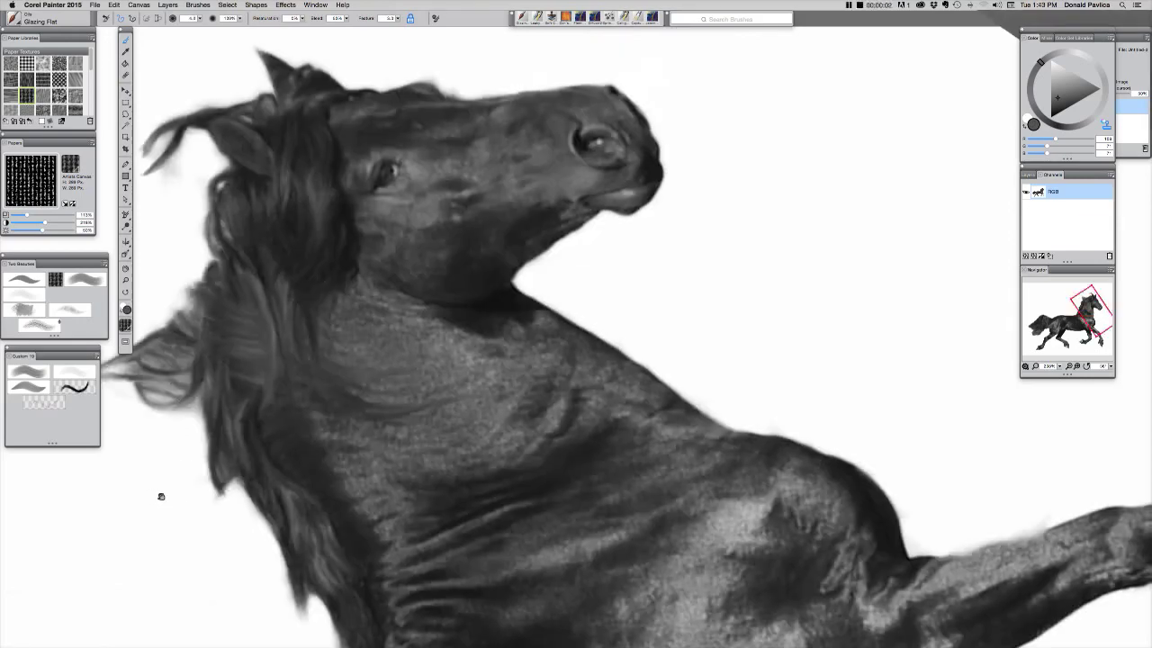
# Pan slightly over the horse's face to keep blending its forehead.
pyautogui.moveTo(162, 496); pyautogui.dragTo(147, 352)
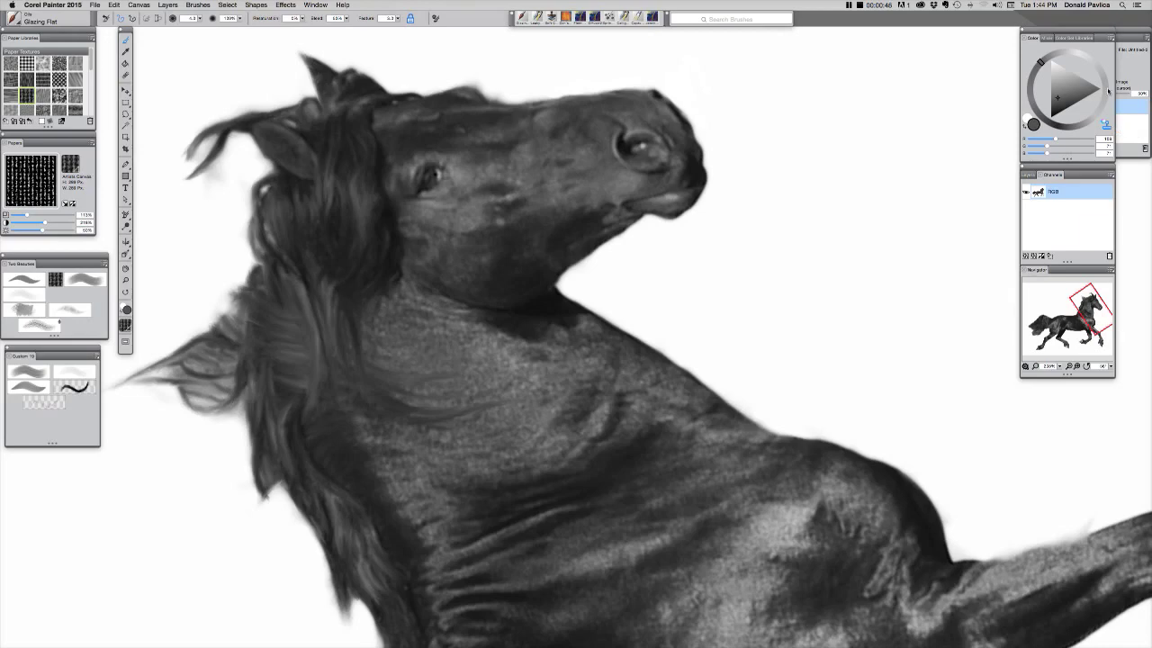
# Turn Clone Color off and sample a dark grey from the painting.
pyautogui.click(1107, 125)
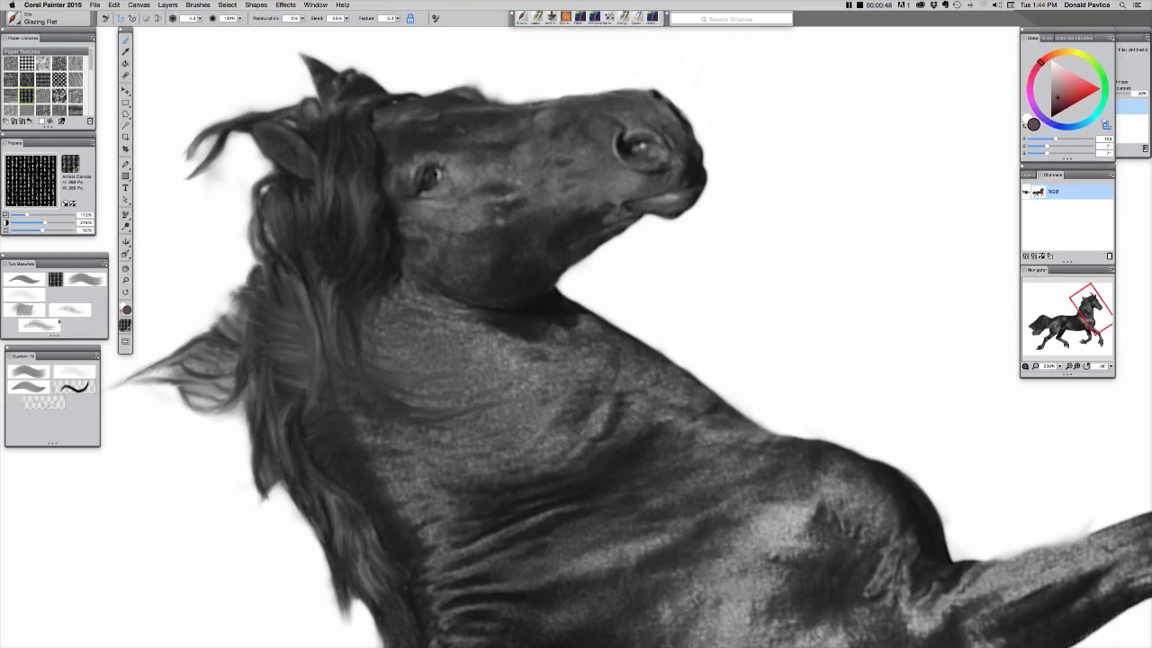
pyautogui.click(1107, 125)
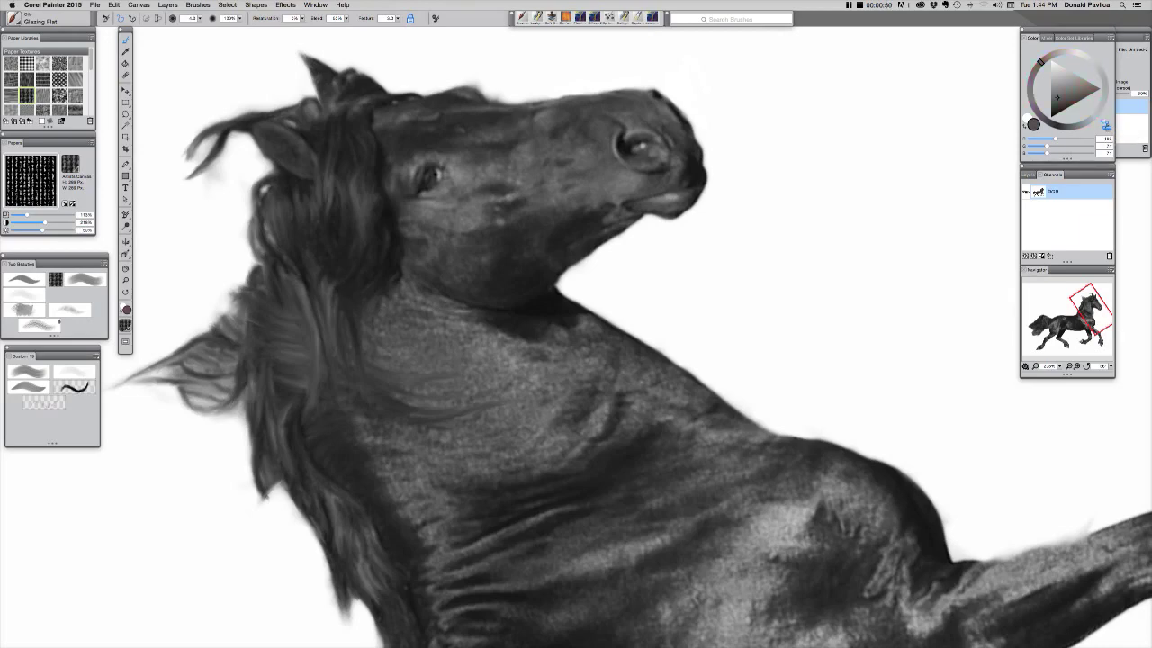
pyautogui.click(1106, 126)
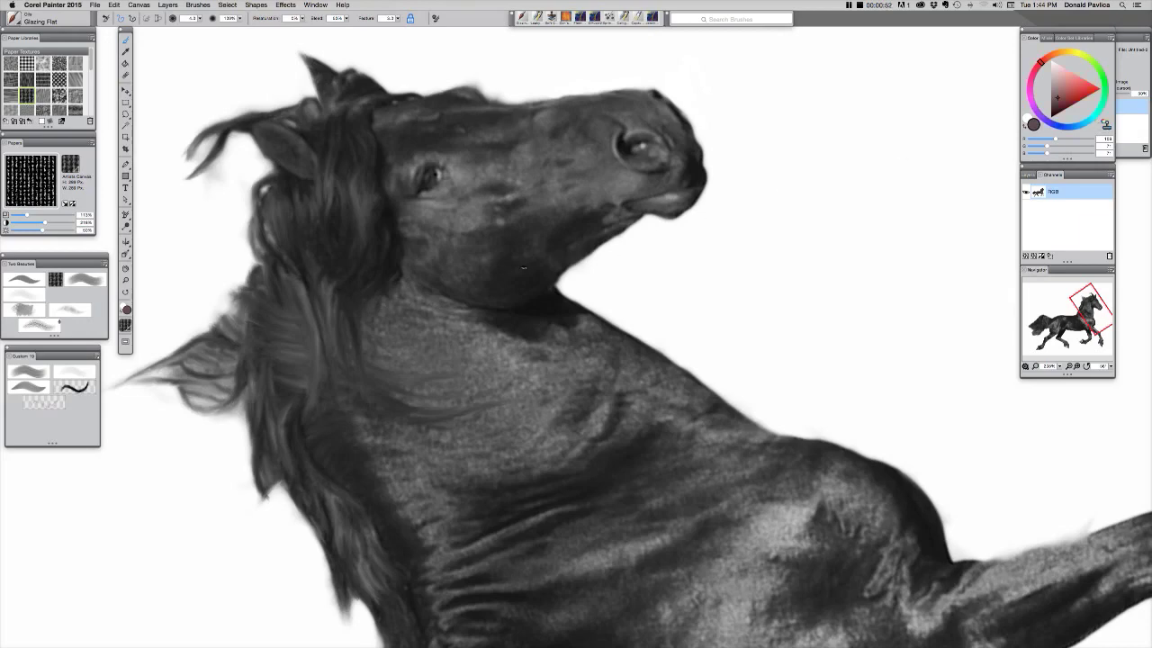
pyautogui.keyDown('alt'); pyautogui.click(361, 195); pyautogui.keyUp('alt')
# Raise resaturation to 15%, pick a near-black colour, then return resaturation to 5%.
pyautogui.click(290, 19)
pyautogui.moveTo(297, 33); pyautogui.dragTo(310, 32)
pyautogui.click(1057, 115)
pyautogui.click(303, 18)
pyautogui.moveTo(300, 31); pyautogui.dragTo(270, 31)
# Undo the last stroke, sample a dark grey from the horse and darken it toward black.
pyautogui.press('super+z')
pyautogui.press('super+z')
pyautogui.press('super+z')
pyautogui.press('super+z')
pyautogui.press('super+z')
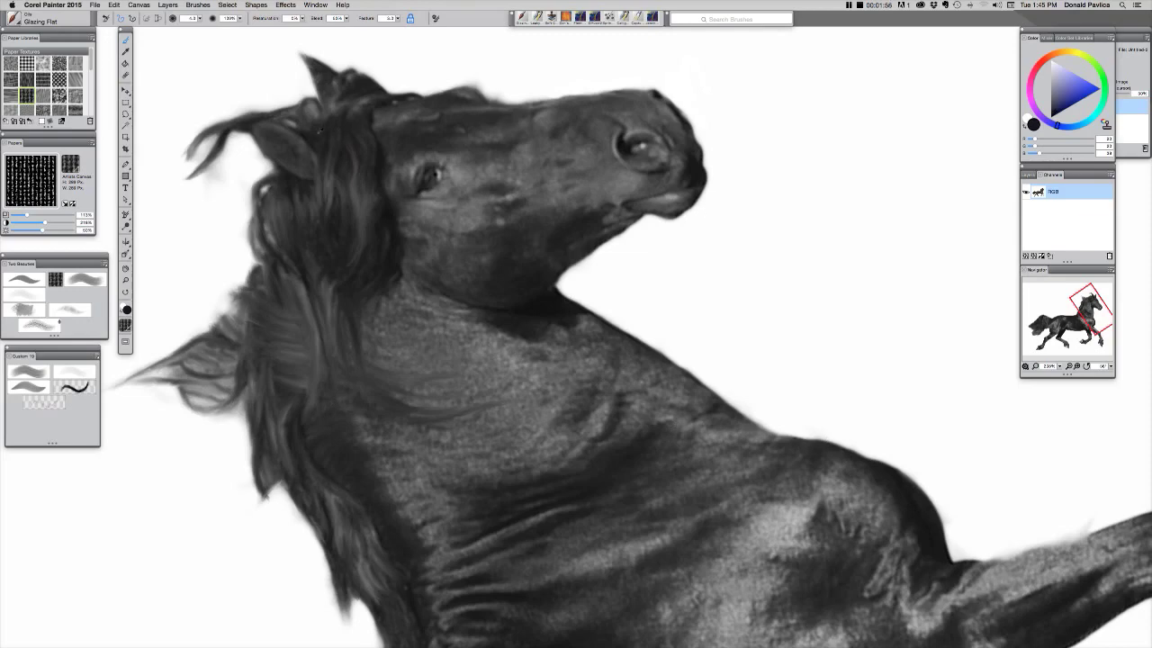
pyautogui.keyDown('alt'); pyautogui.click(322, 129); pyautogui.keyUp('alt')
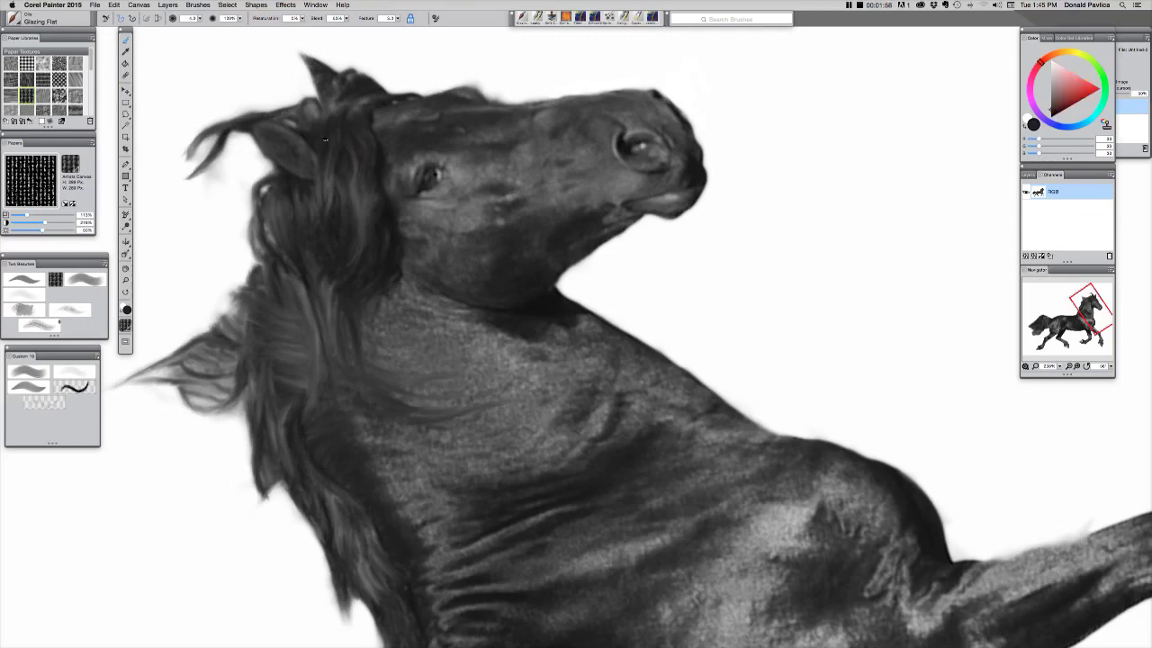
pyautogui.click(1058, 126)
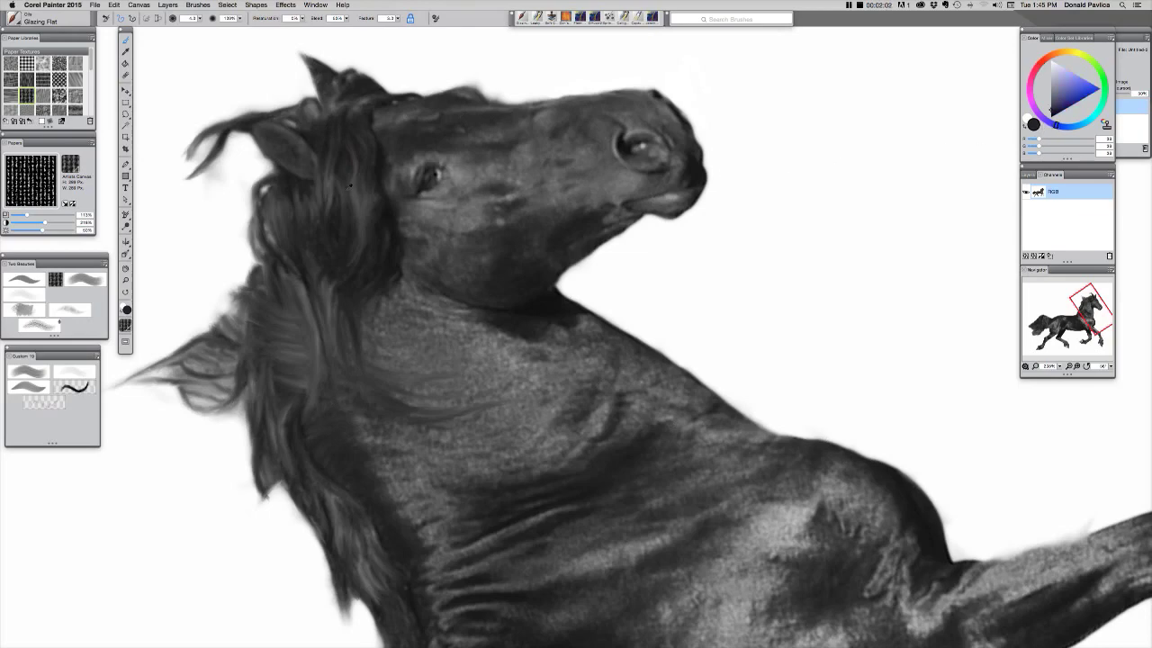
pyautogui.keyDown('alt'); pyautogui.click(340, 191); pyautogui.keyUp('alt')
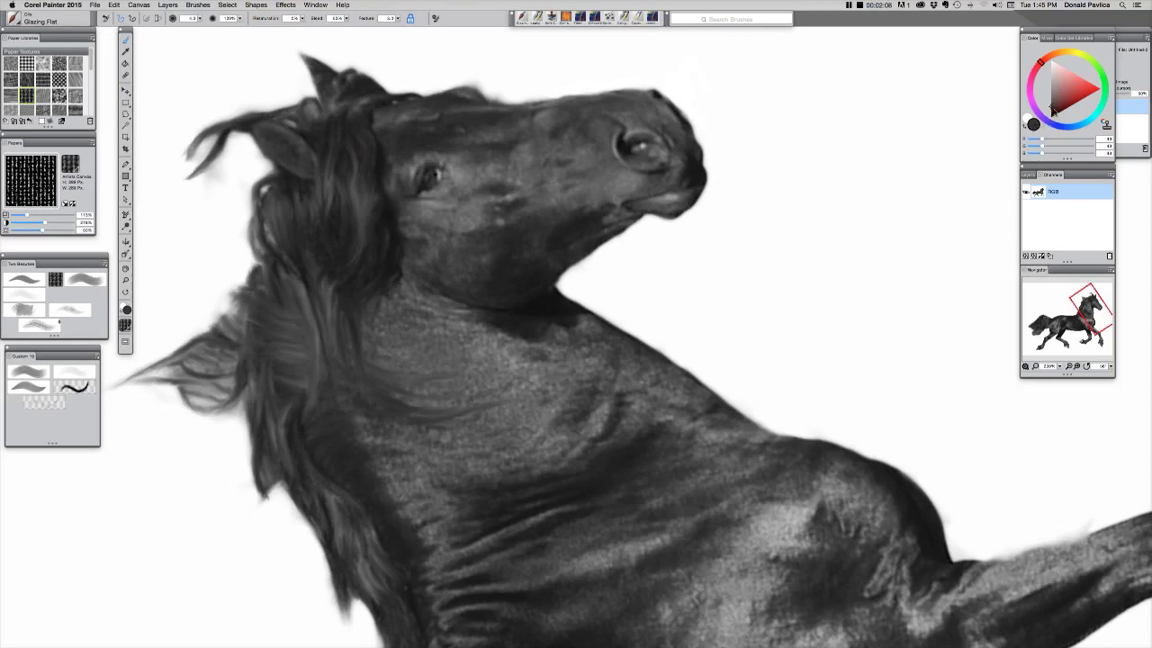
pyautogui.moveTo(1053, 109); pyautogui.dragTo(1050, 119)
pyautogui.click(301, 18)
pyautogui.click(320, 25)
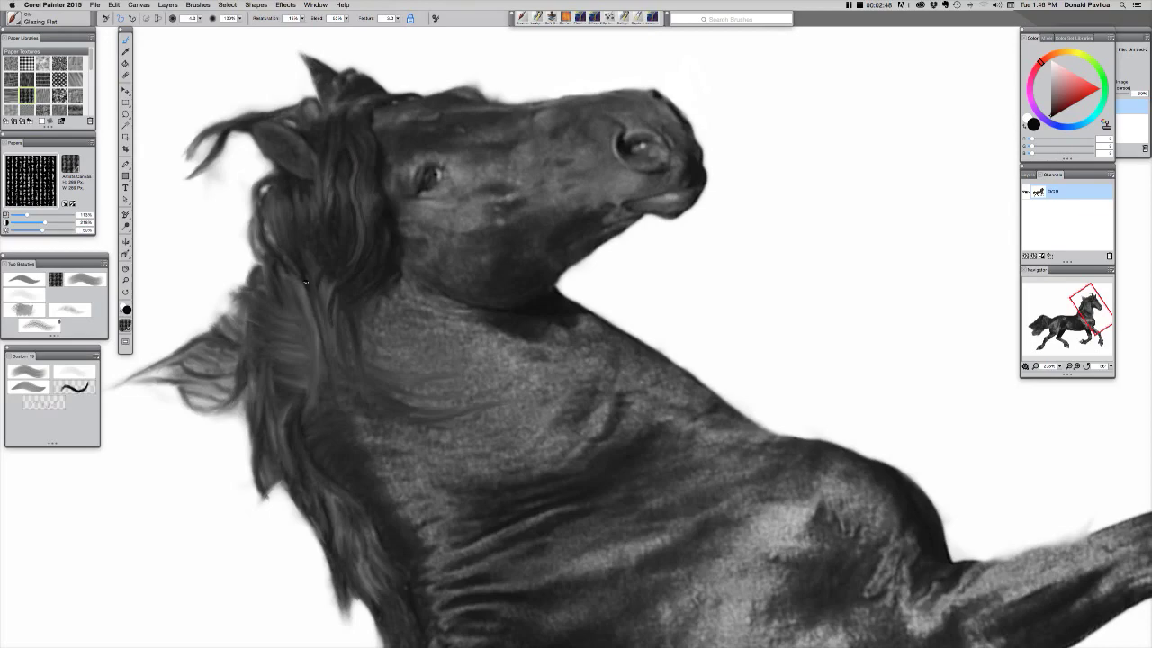
# Sample progressively darker greys from the mane for blending.
pyautogui.keyDown('alt'); pyautogui.click(308, 282); pyautogui.keyUp('alt')
pyautogui.keyDown('alt'); pyautogui.click(334, 306); pyautogui.keyUp('alt')
pyautogui.keyDown('alt'); pyautogui.click(338, 318); pyautogui.keyUp('alt')
# Pick blue-violet on the hue ring for the current colour.
pyautogui.click(1053, 116)
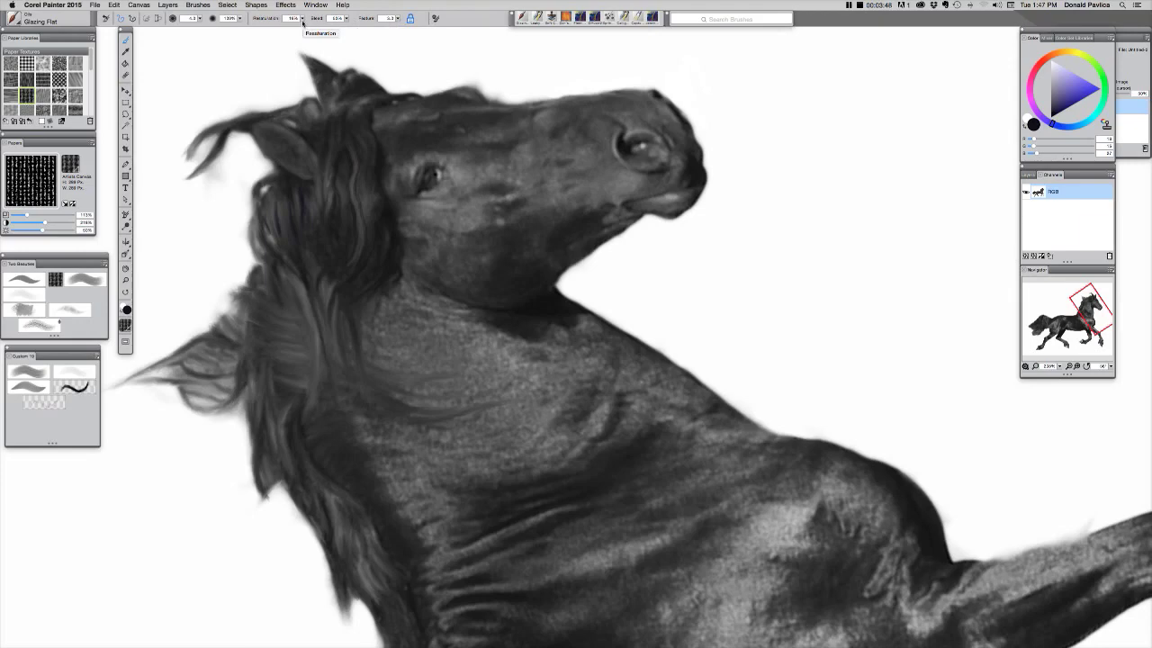
# Lower resaturation from 16% to 5% and switch the brush back to clone colour.
pyautogui.moveTo(304, 25); pyautogui.dragTo(267, 42)
pyautogui.click(1105, 125)
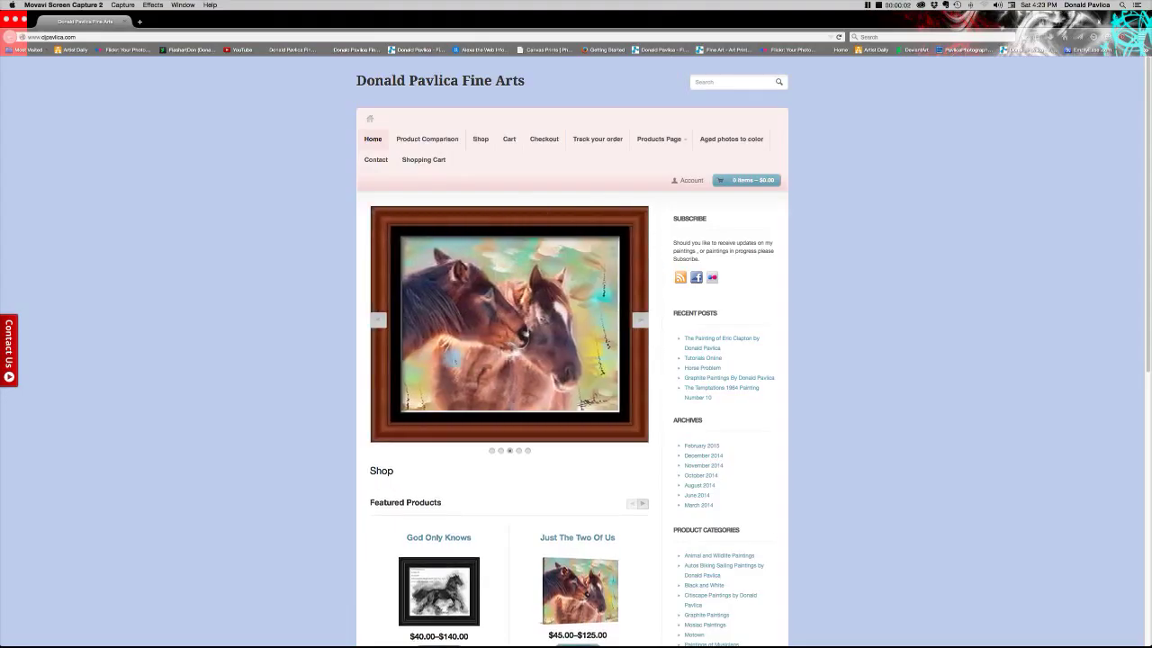
# Bring Firefox forward, return the slideshow to the God Only Knows slide, and scroll down.
pyautogui.scroll(-1, 573, 360)
pyautogui.scroll(1, 572, 360)
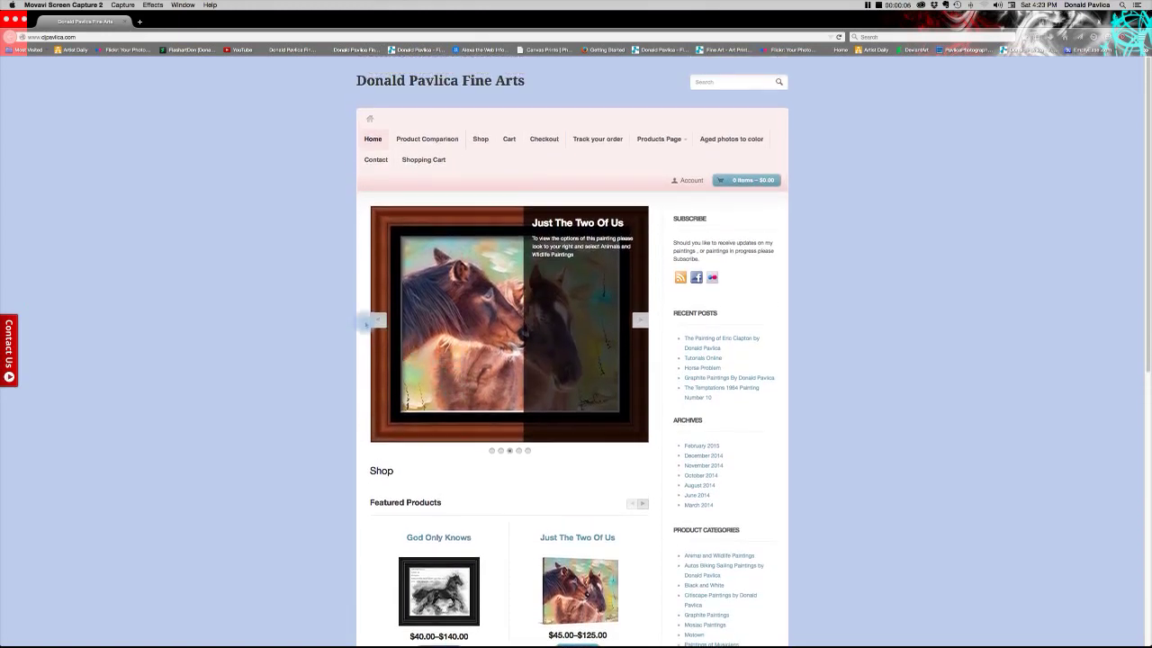
pyautogui.click(374, 317)
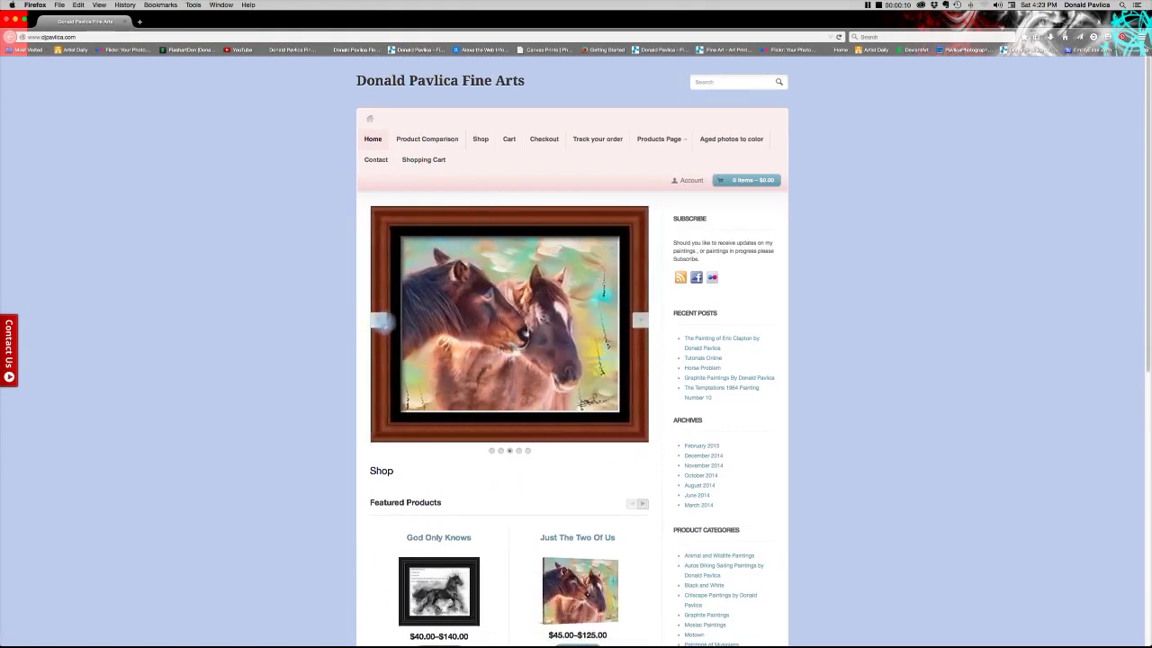
pyautogui.click(380, 320)
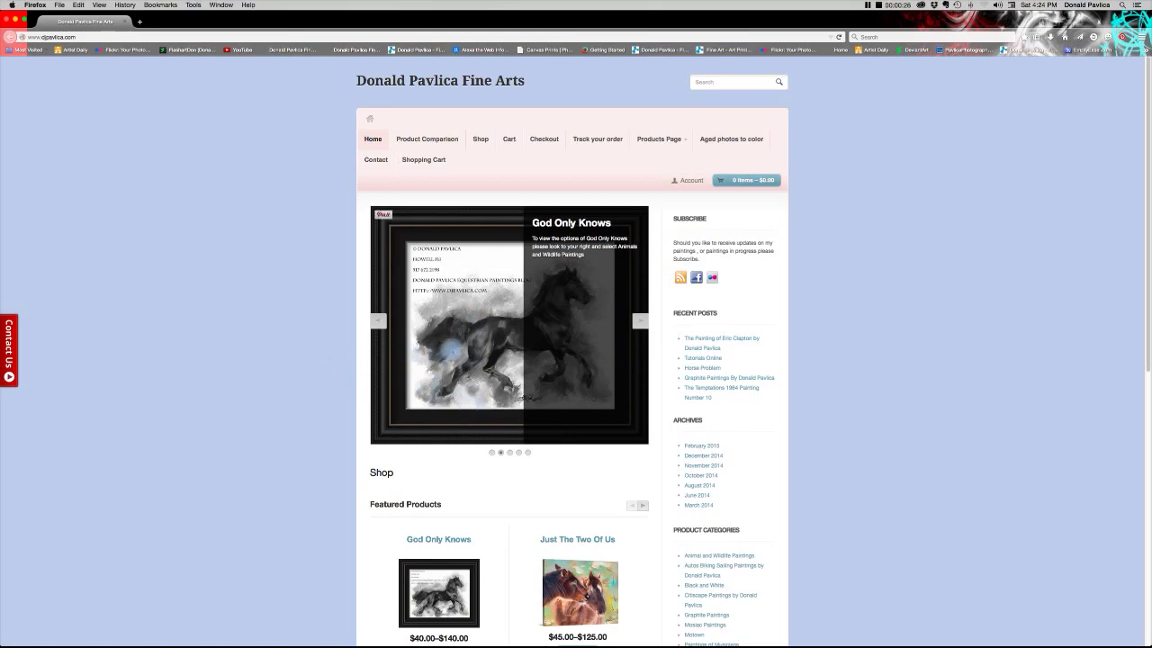
pyautogui.scroll(-5, 450, 349)
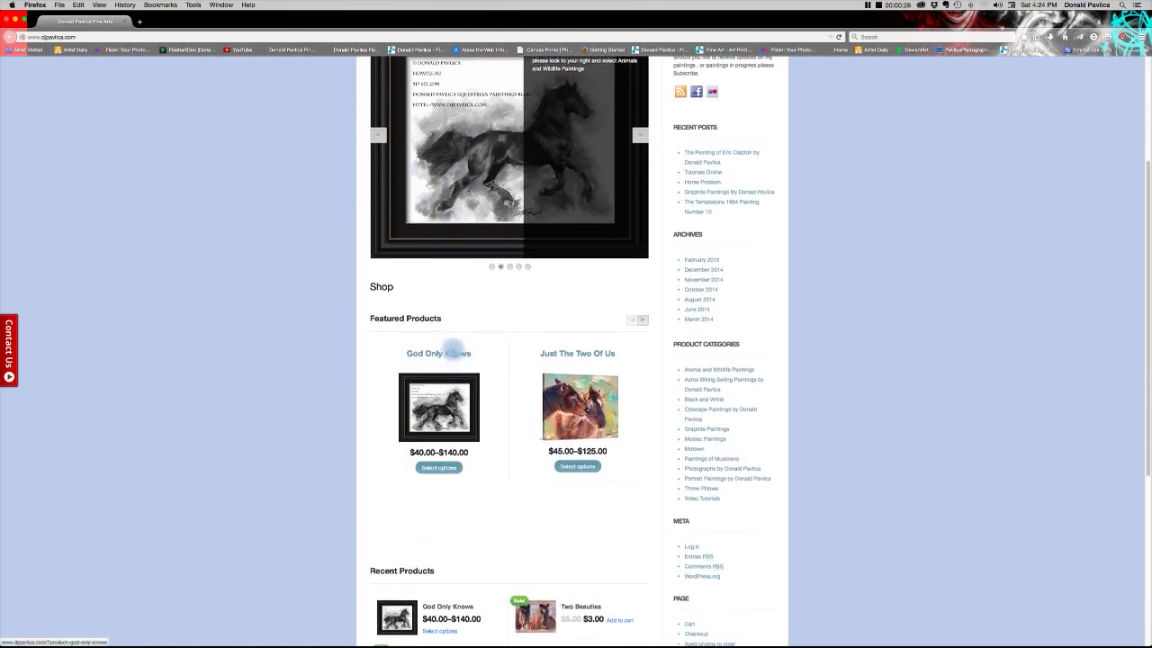
# Open the God Only Knows product page and scroll through its framed options and back up.
pyautogui.click(446, 355)
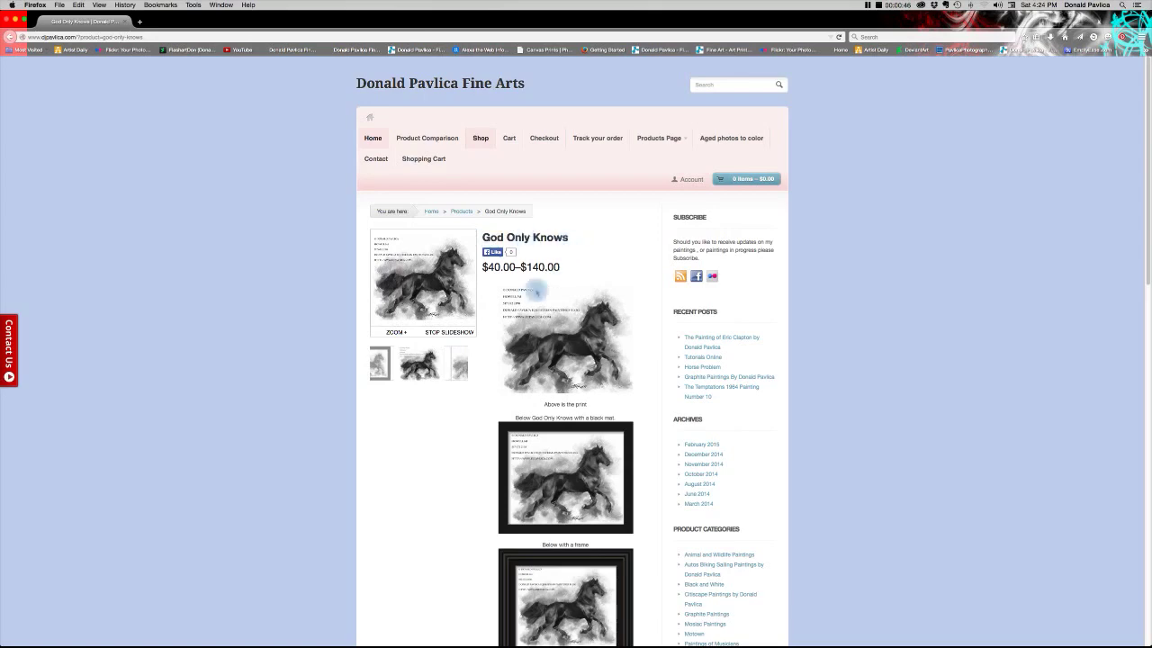
pyautogui.scroll(-5, 373, 502)
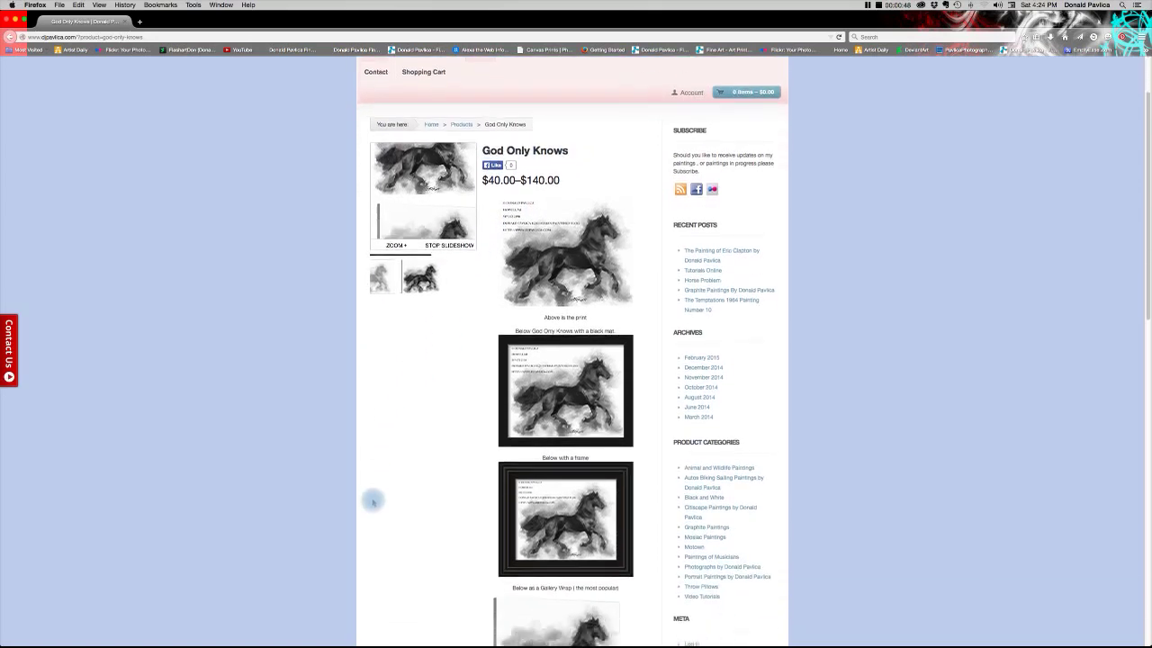
pyautogui.scroll(-1, 372, 502)
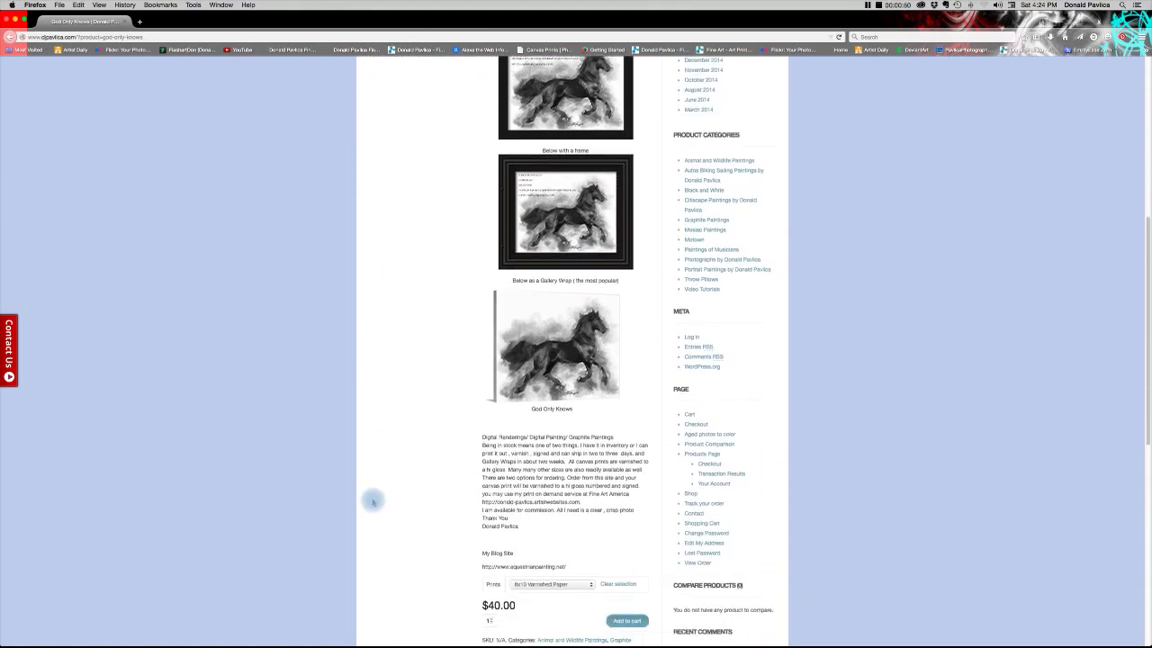
pyautogui.scroll(-1, 372, 500)
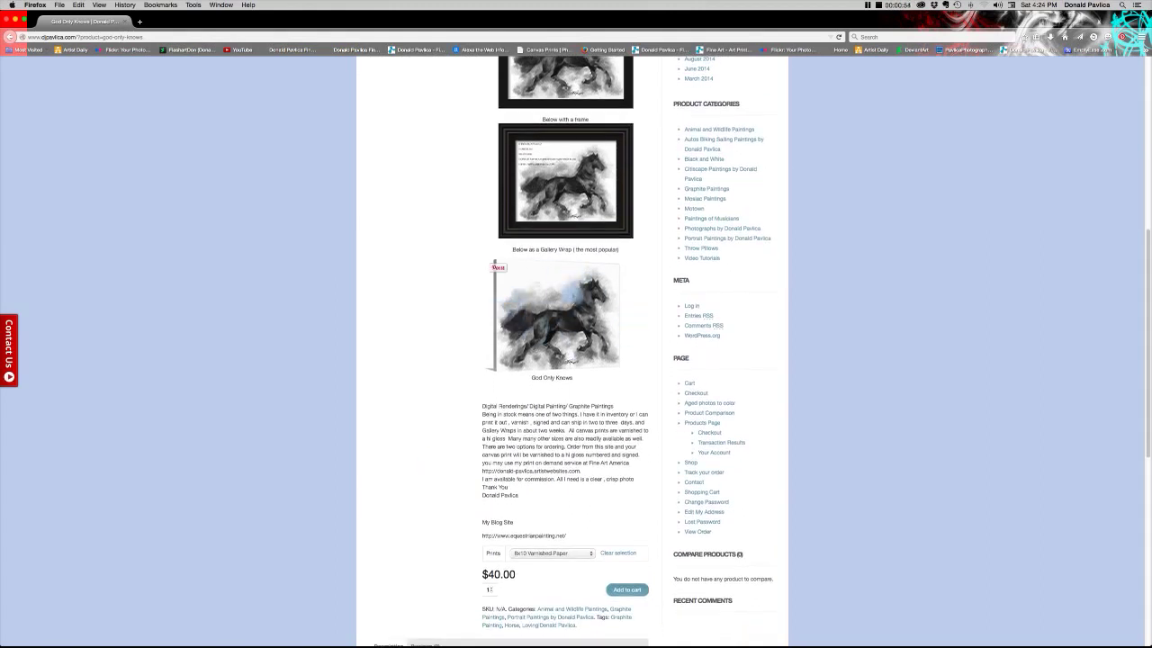
pyautogui.scroll(2, 430, 298)
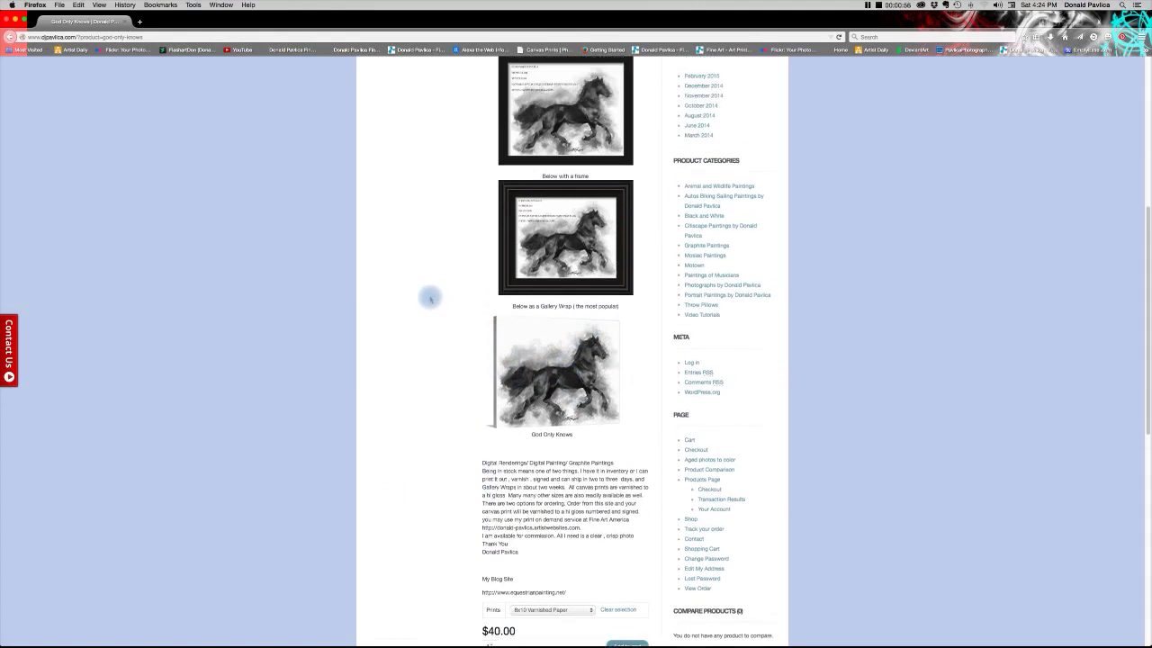
pyautogui.scroll(10, 430, 299)
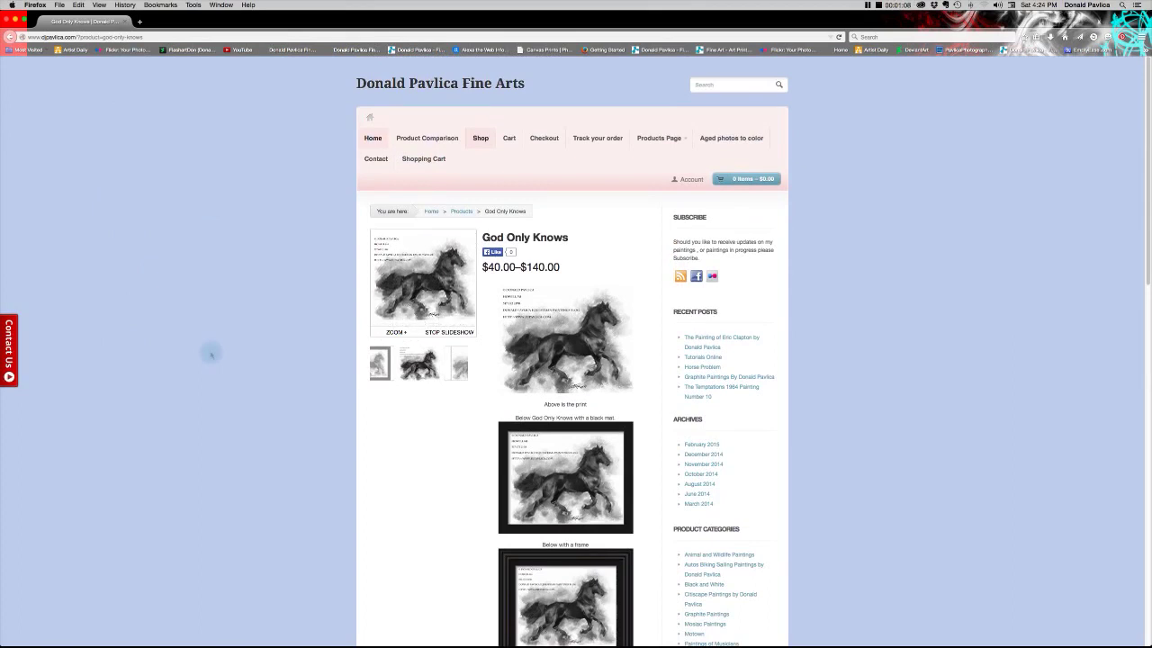
# Navigate back from the God Only Knows product page to the home page.
pyautogui.press('super+r')
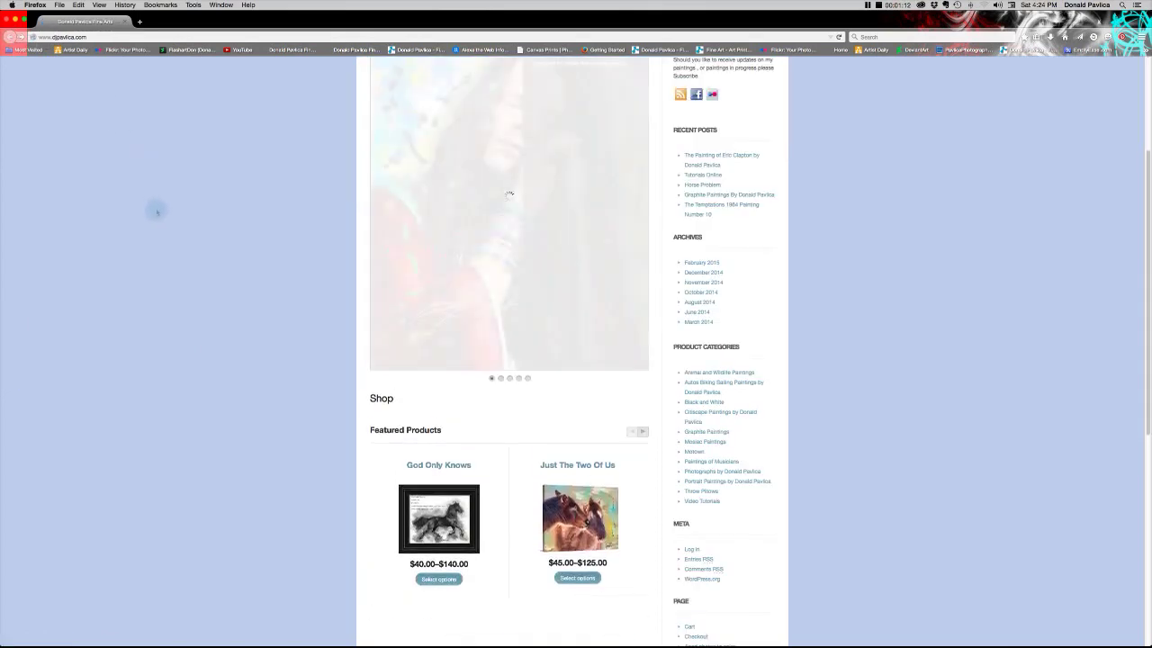